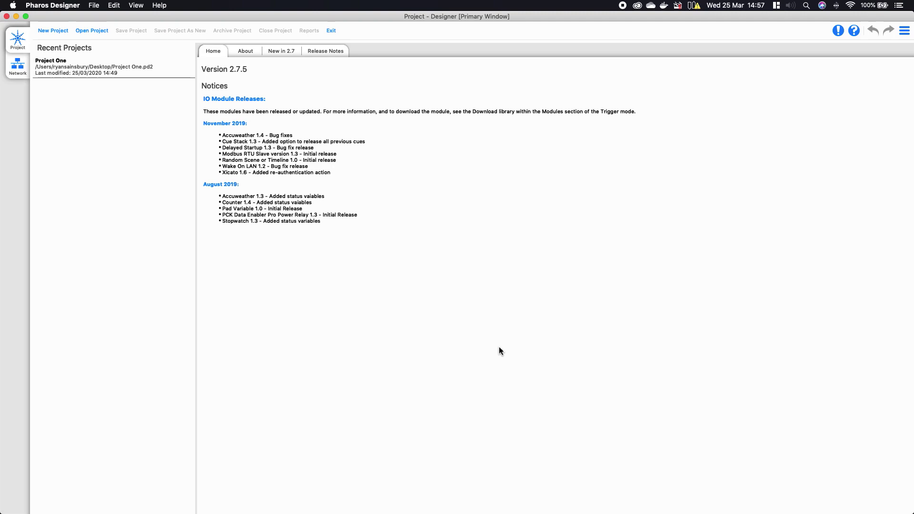
# View the Designer 2 download page in the browser and return to Pharos Designer
pyautogui.click(16, 17)
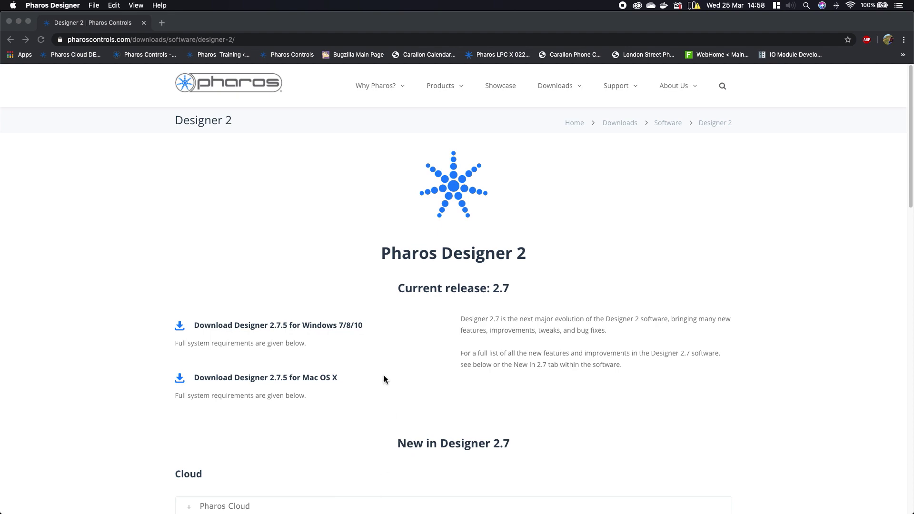
pyautogui.hotkey('ctrl', 'Up')
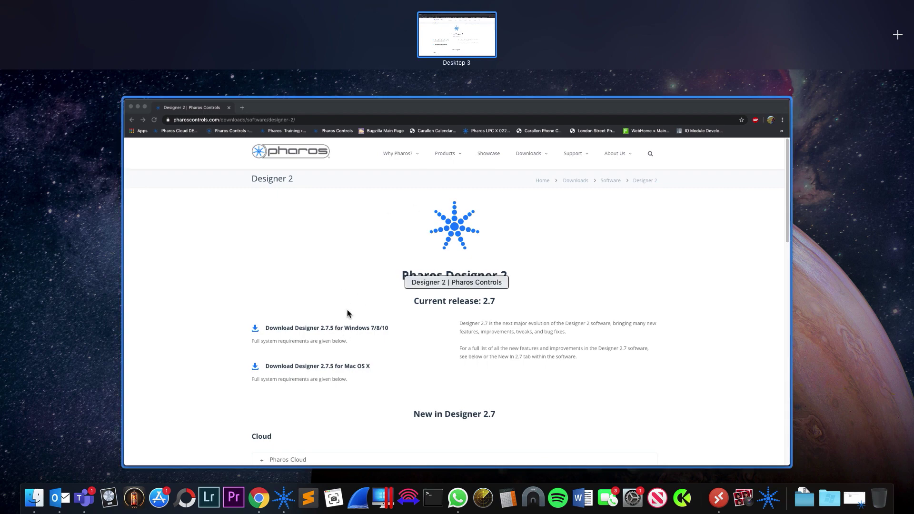
pyautogui.click(284, 498)
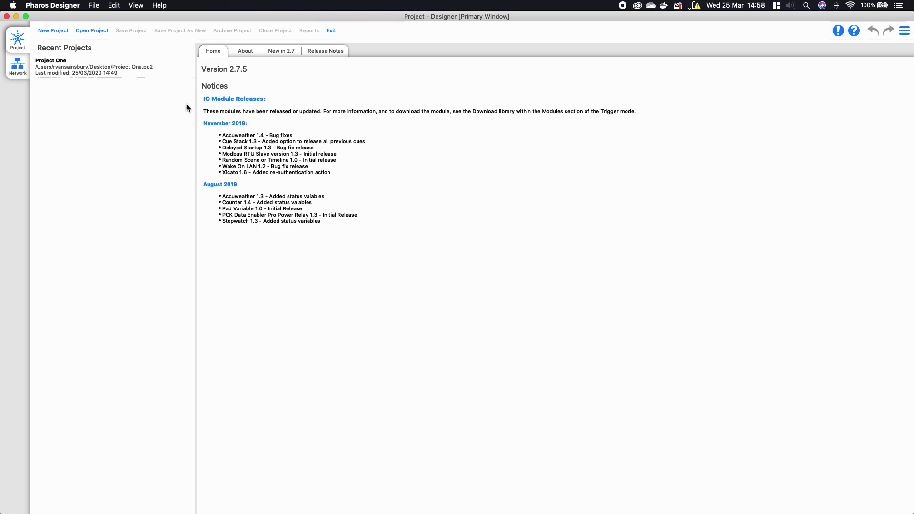
# Read the About, New in 2.7 and Release Notes information for the installed software version
pyautogui.click(132, 76)
pyautogui.click(242, 52)
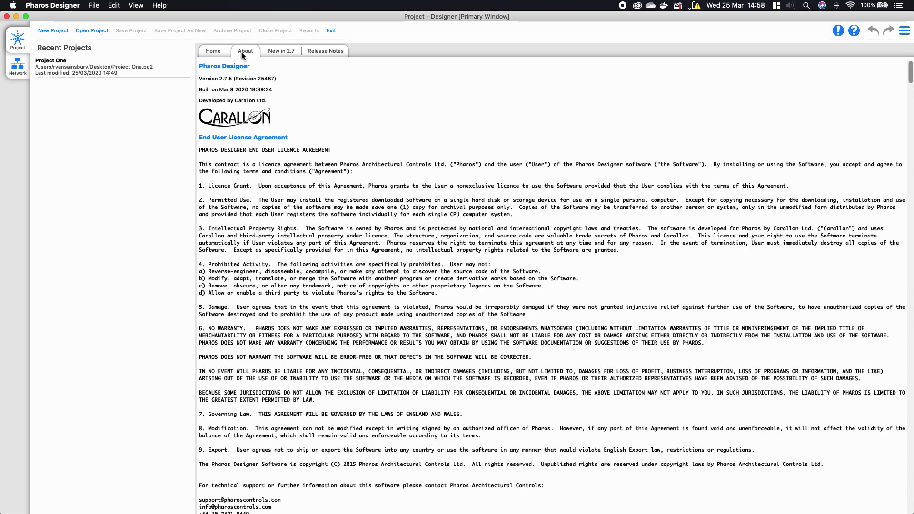
pyautogui.click(280, 54)
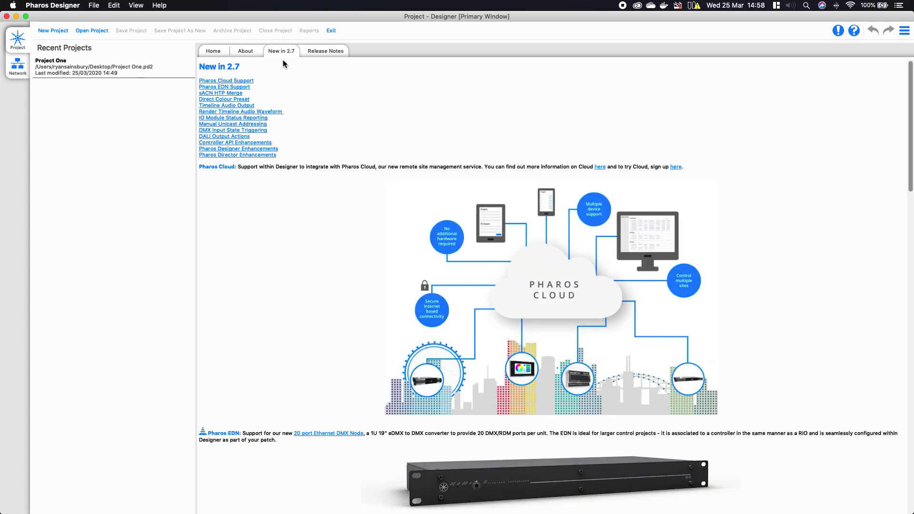
pyautogui.click(318, 50)
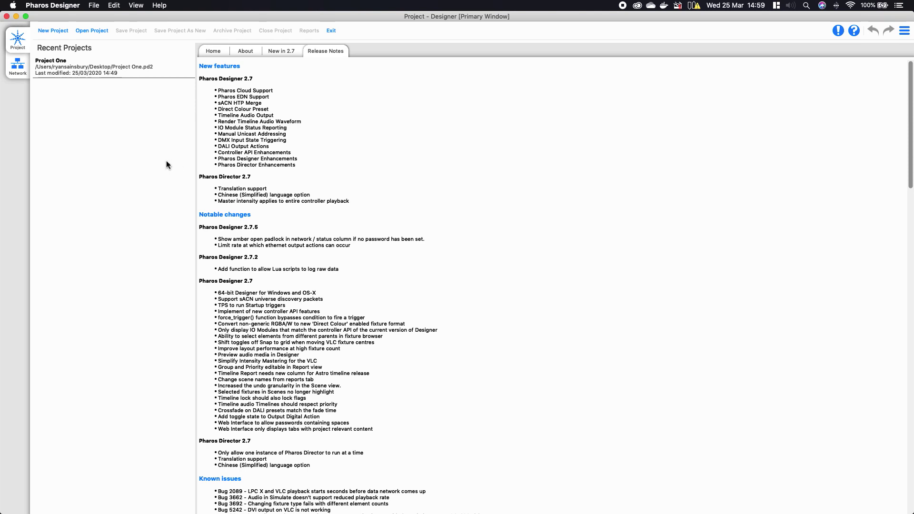
# Reload the LPC controller's firmware from the network device list to update it to version 2.7.5
pyautogui.click(37, 62)
pyautogui.click(17, 64)
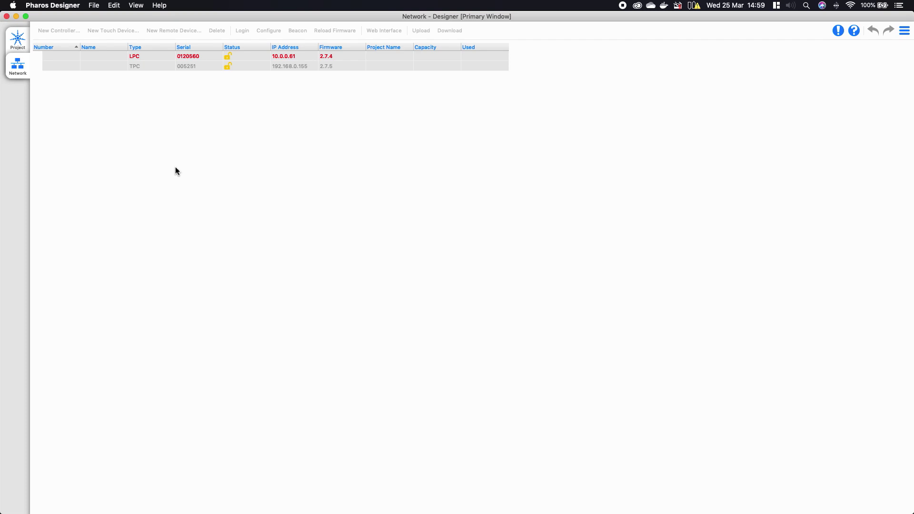
pyautogui.click(139, 57)
pyautogui.click(146, 67)
pyautogui.click(140, 57)
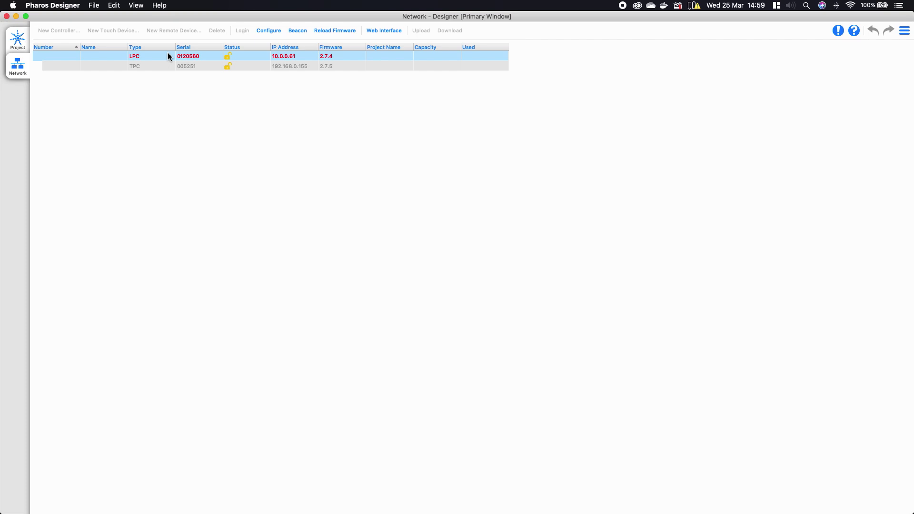
pyautogui.click(316, 30)
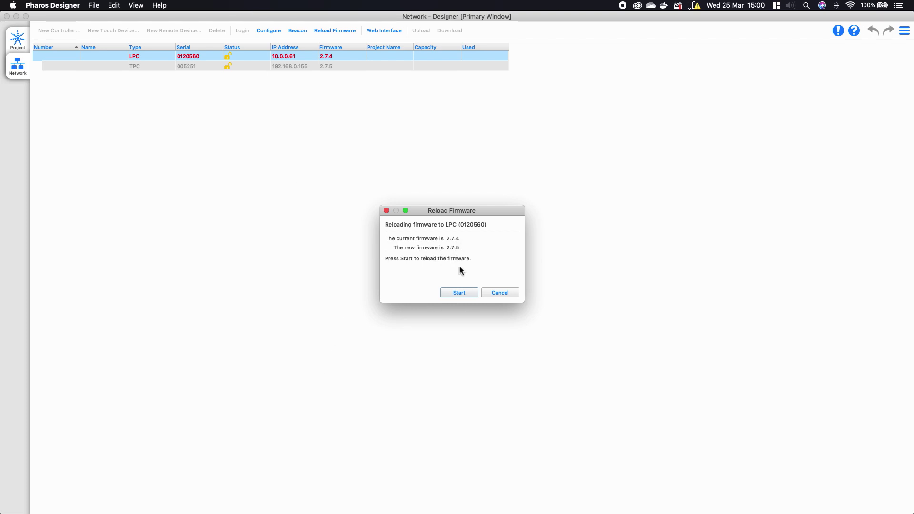
pyautogui.click(454, 294)
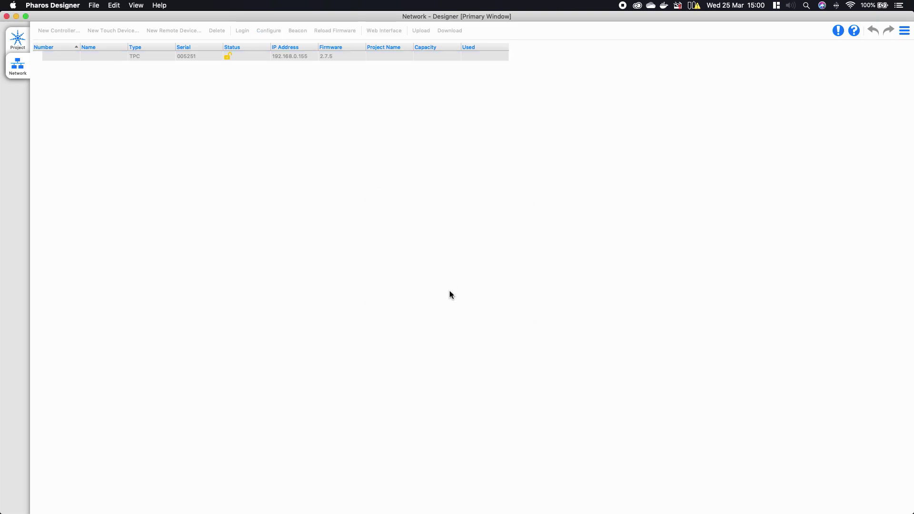
# Select the TPC controller and check the computer's IP address for the USB 10/100/1000 LAN 2 adapter in the macOS network settings
pyautogui.click(286, 57)
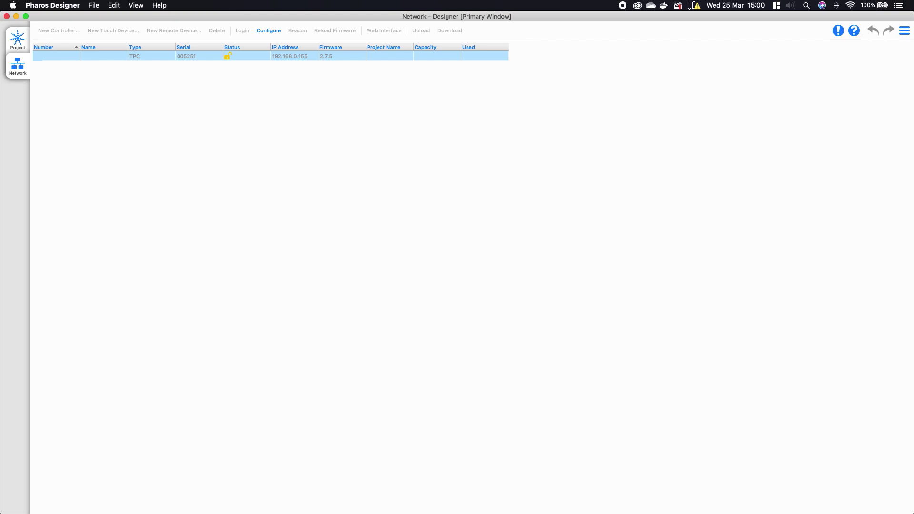
pyautogui.click(12, 7)
pyautogui.click(27, 32)
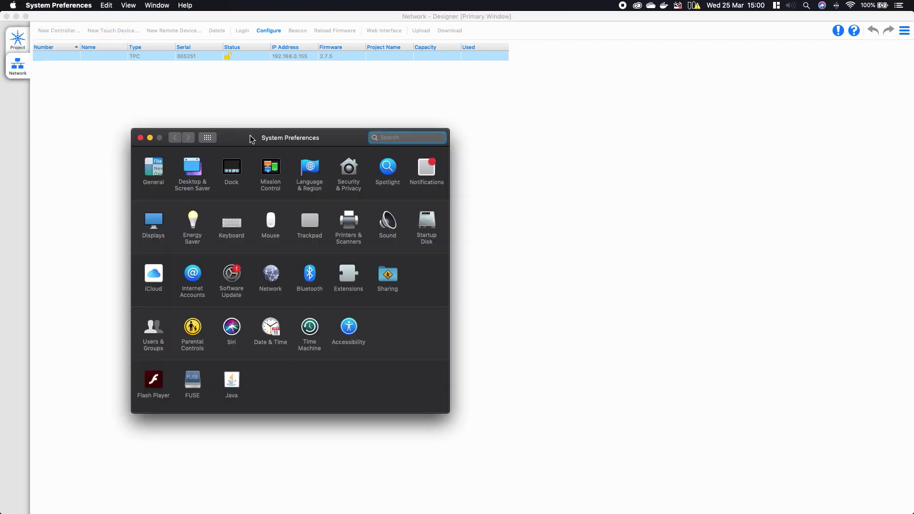
pyautogui.moveTo(245, 139); pyautogui.dragTo(254, 160)
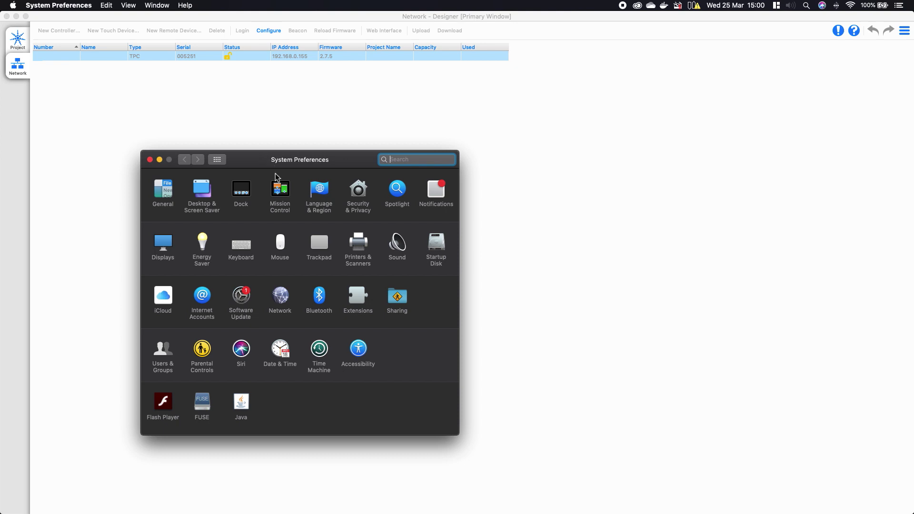
pyautogui.click(287, 294)
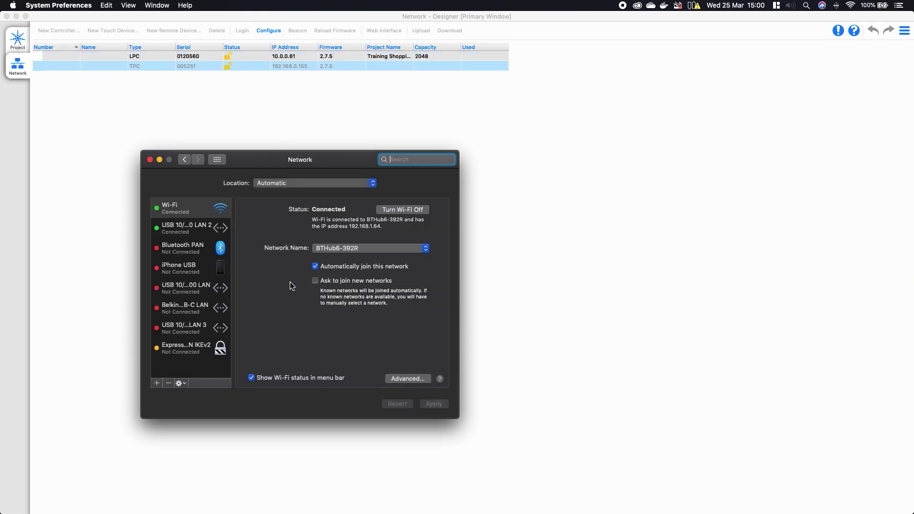
pyautogui.click(194, 232)
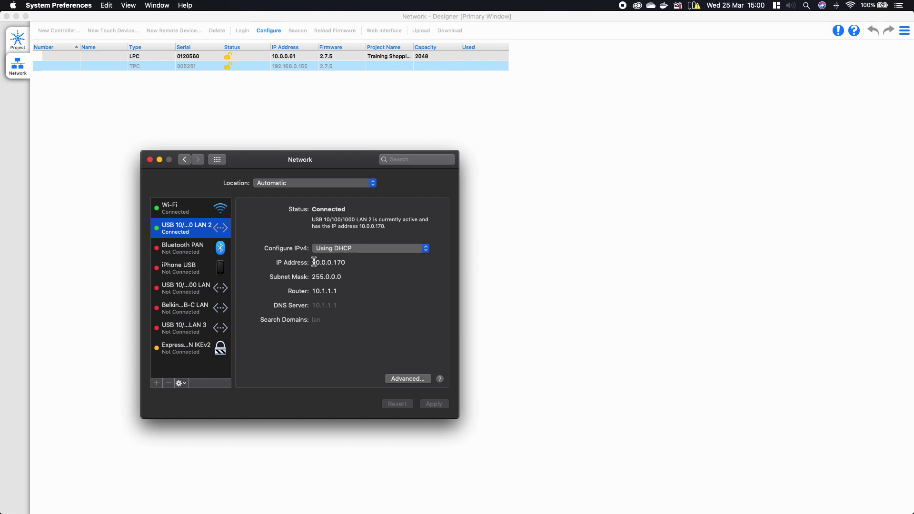
pyautogui.moveTo(312, 262); pyautogui.dragTo(359, 261)
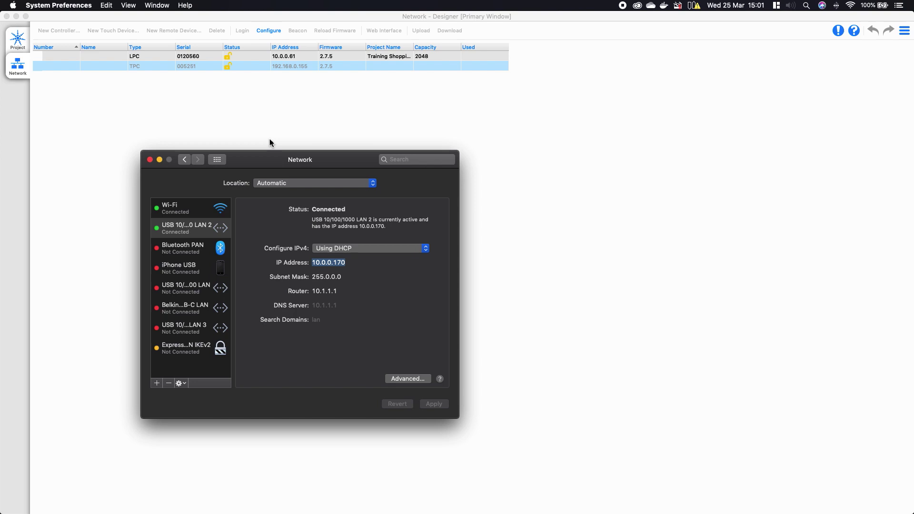
pyautogui.click(149, 160)
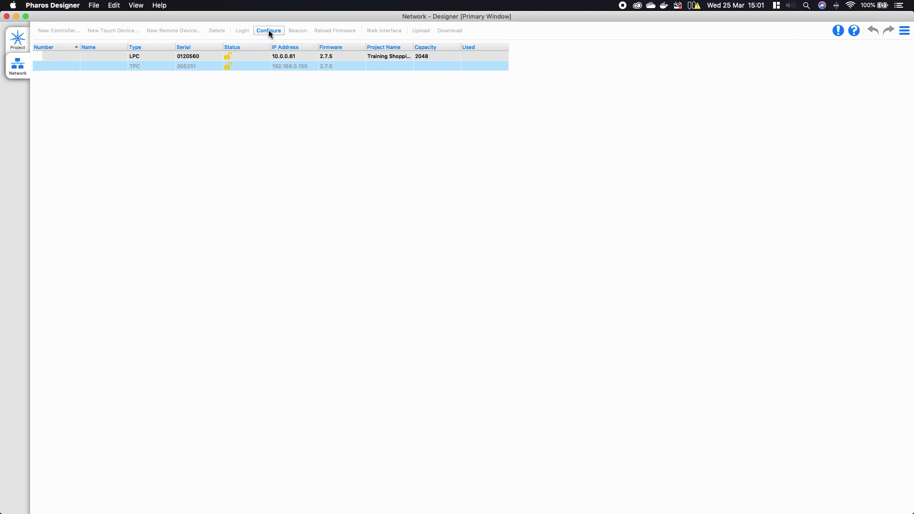
# Set the TPC controller's static IP address to 10.0.0.155 and review its other configuration options
pyautogui.click(268, 30)
pyautogui.click(247, 260)
pyautogui.write('10.0.0.155')
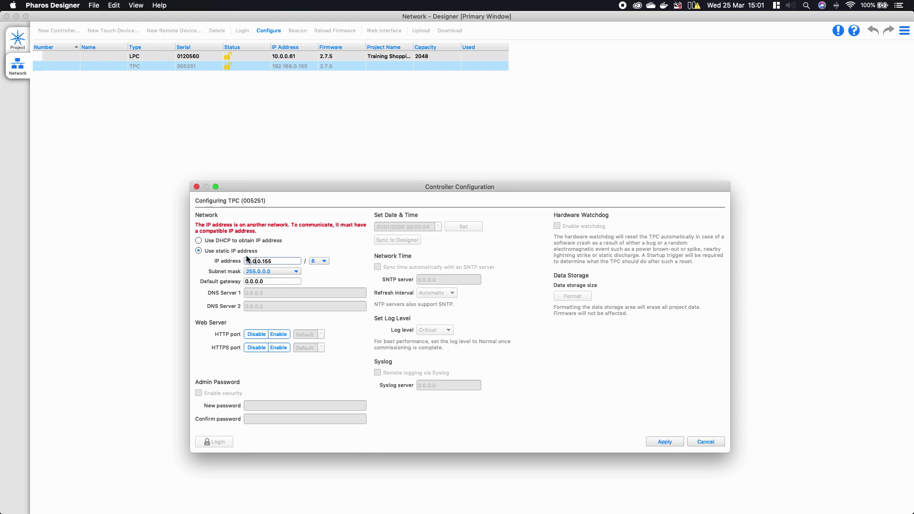
pyautogui.click(665, 442)
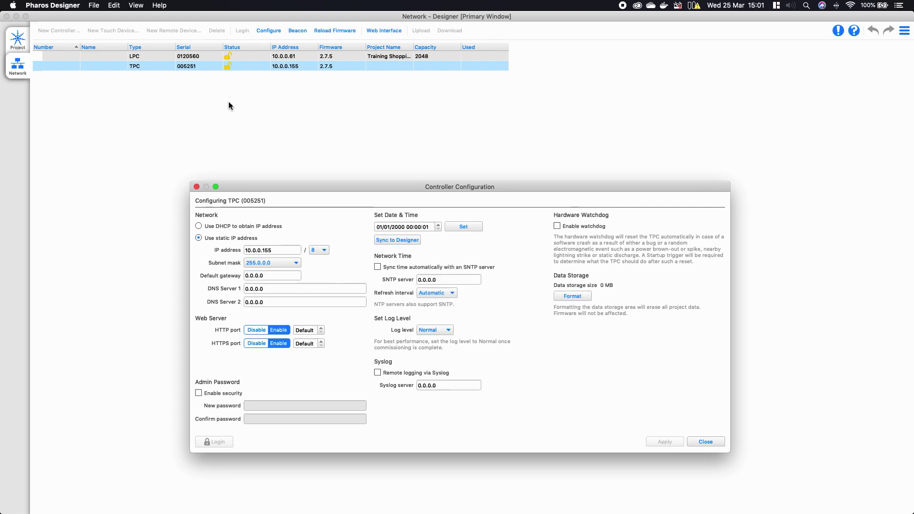
pyautogui.click(197, 187)
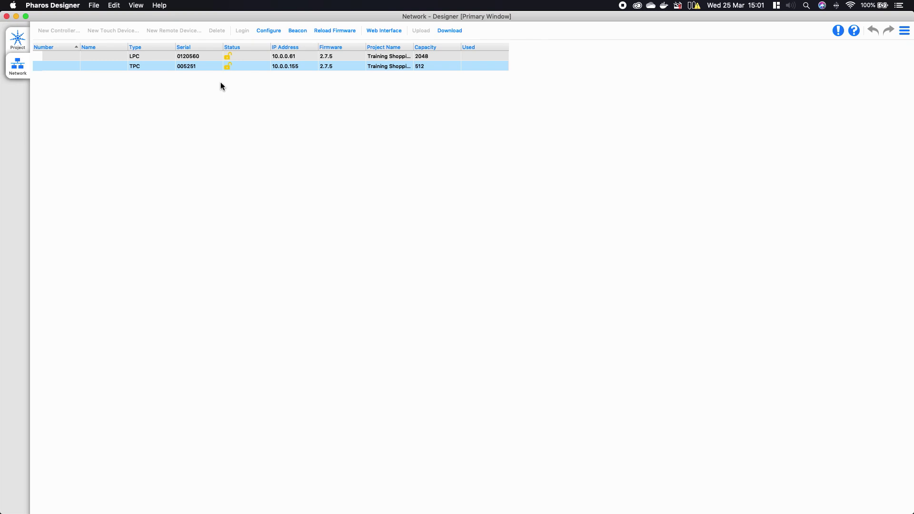
pyautogui.click(277, 31)
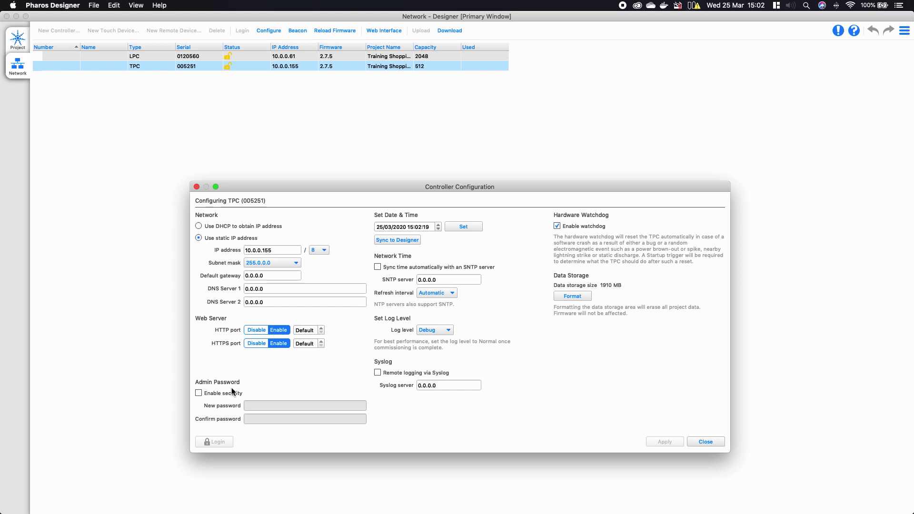
pyautogui.click(705, 442)
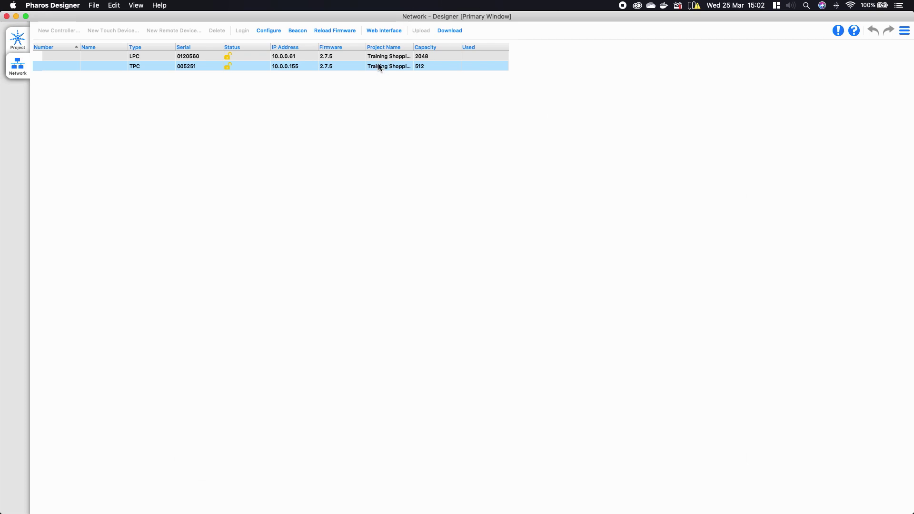
# Start a custom new project named Training, entering the author's initials and choosing City of London, United Kingdom as the city
pyautogui.click(20, 45)
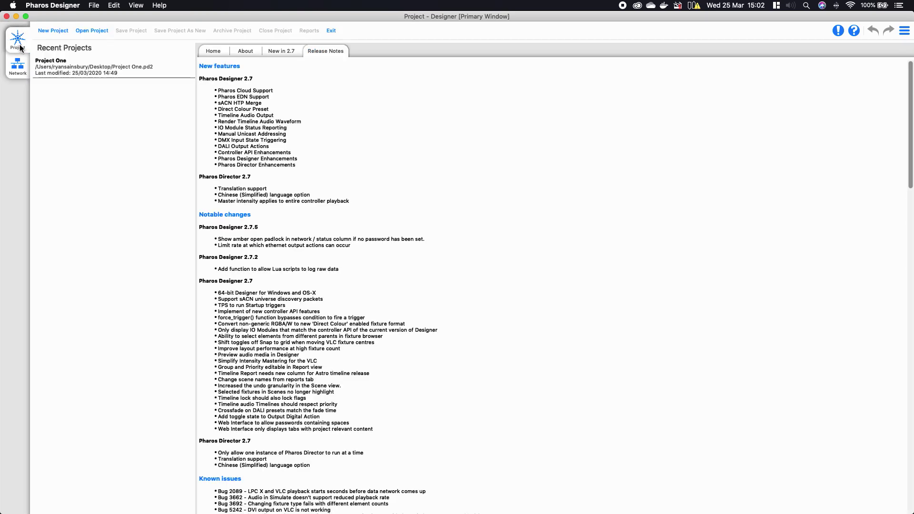
pyautogui.click(49, 33)
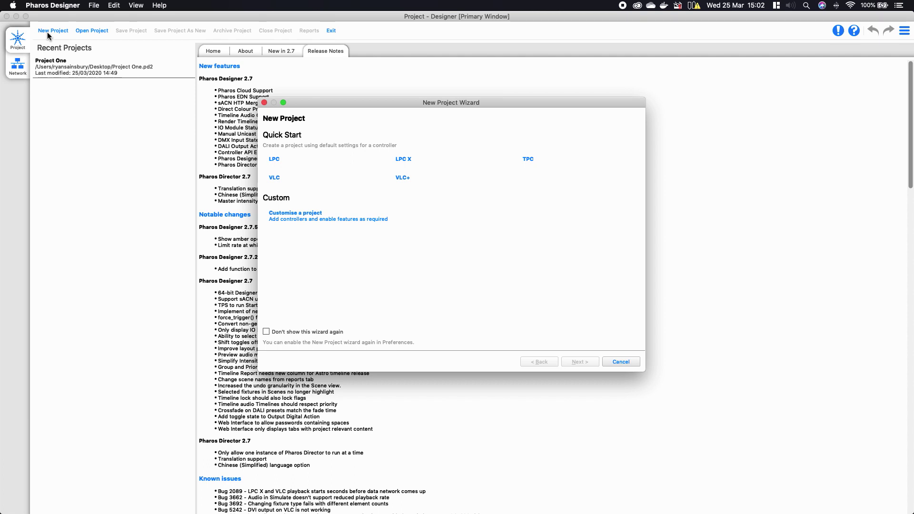
pyautogui.click(328, 213)
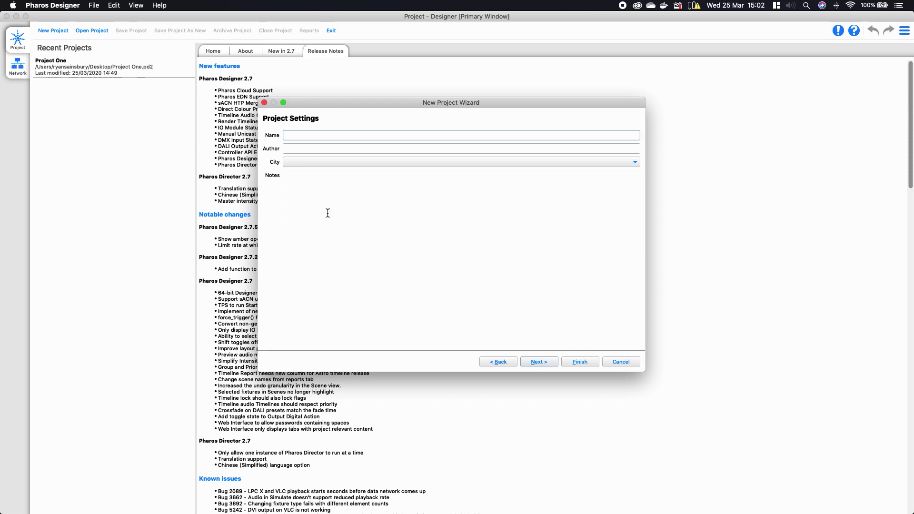
pyautogui.write('Training')
pyautogui.click(298, 151)
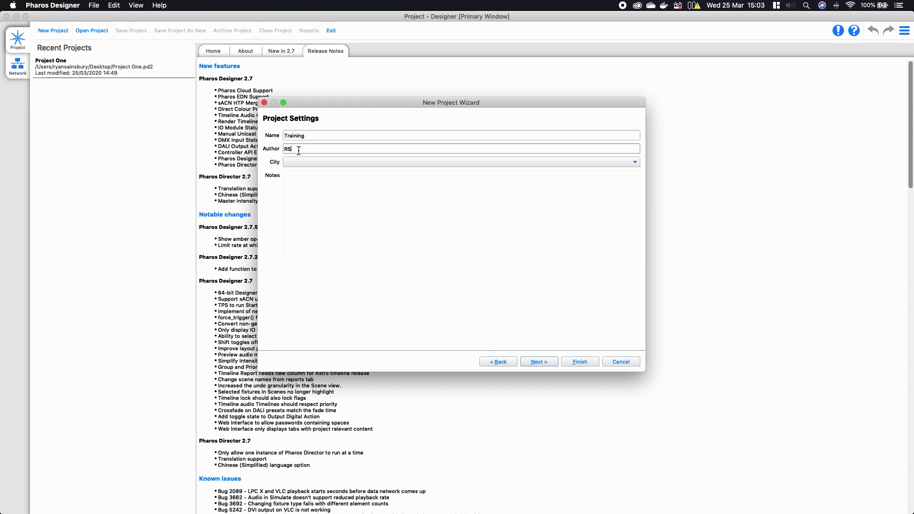
pyautogui.click(297, 161)
pyautogui.write('London')
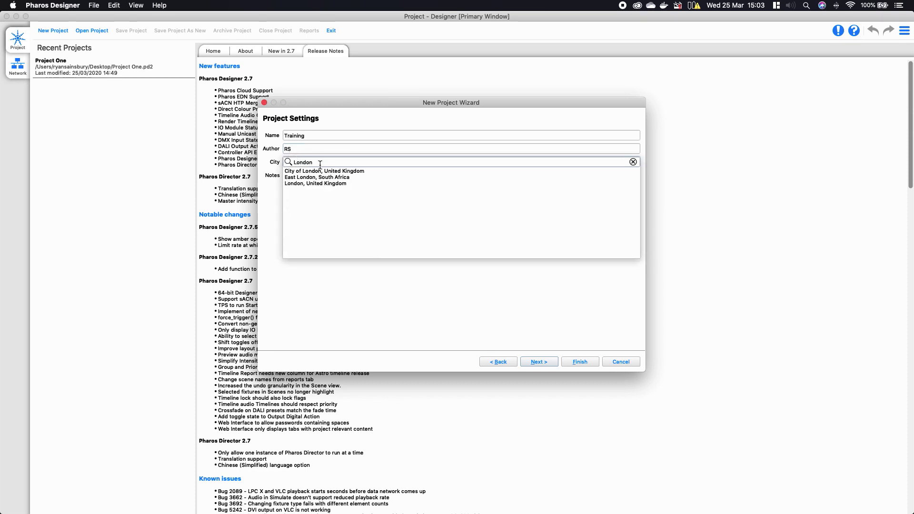
pyautogui.click(313, 171)
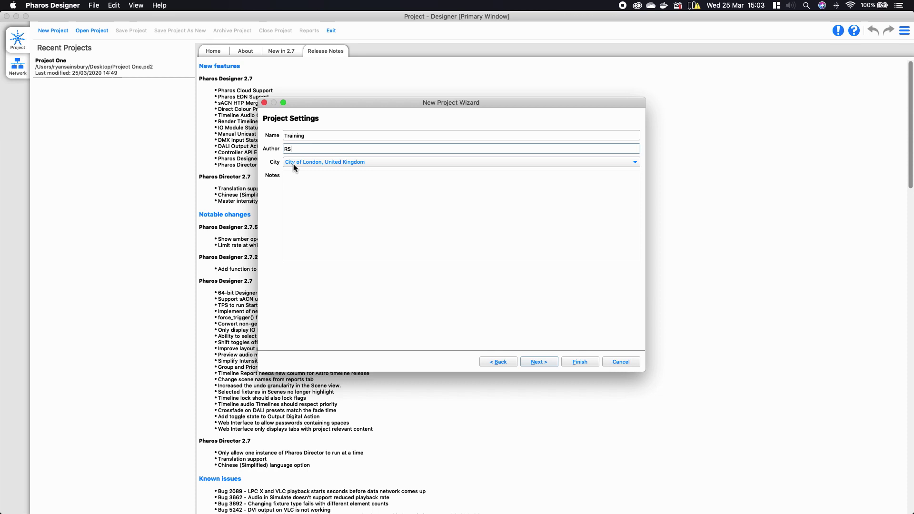
# Enter "This is a note" in the project's notes and continue to the network setup
pyautogui.click(305, 182)
pyautogui.write('This')
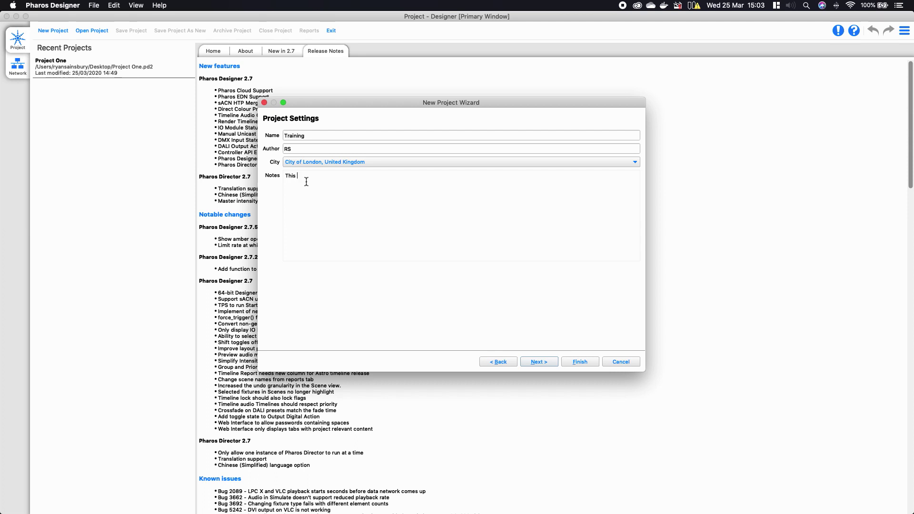
pyautogui.write(' is a note')
pyautogui.moveTo(341, 186); pyautogui.dragTo(272, 173)
pyautogui.click(540, 361)
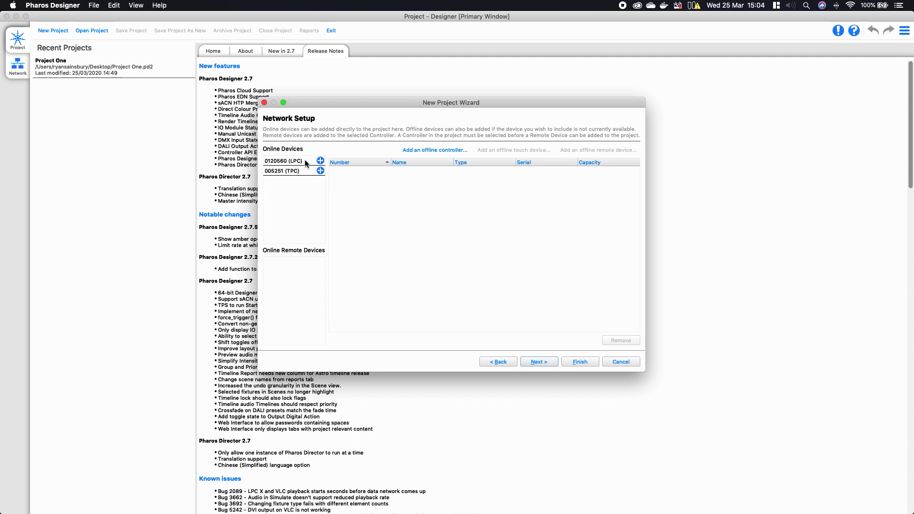
# Add the online LPC and TPC controllers to the project and finish creating it with the default protocols
pyautogui.click(321, 160)
pyautogui.click(320, 161)
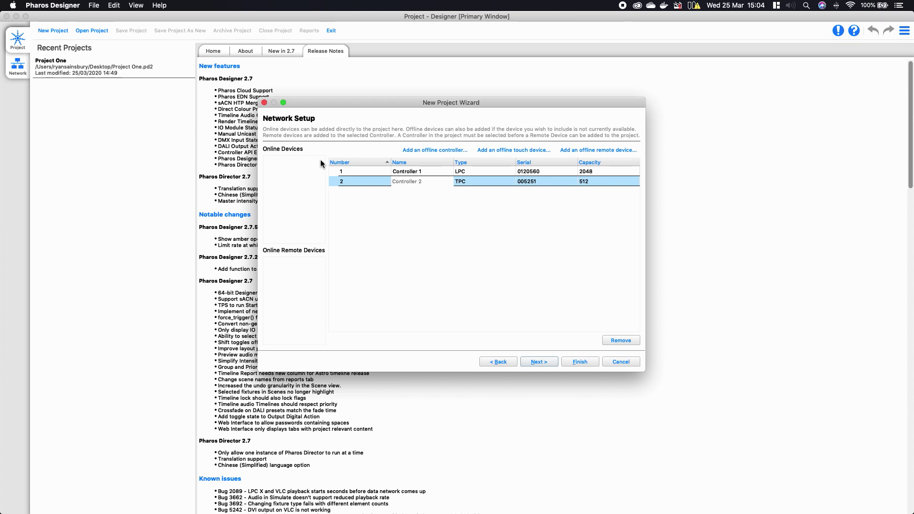
pyautogui.click(541, 363)
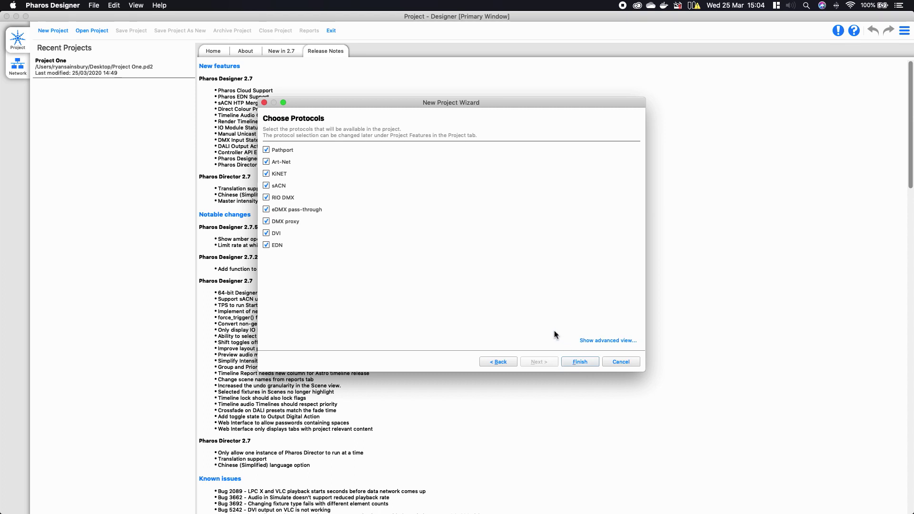
pyautogui.click(571, 364)
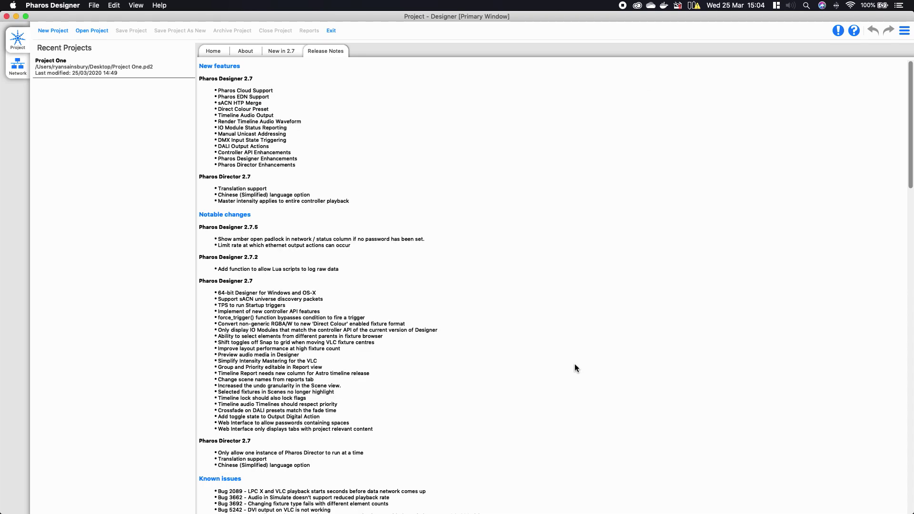